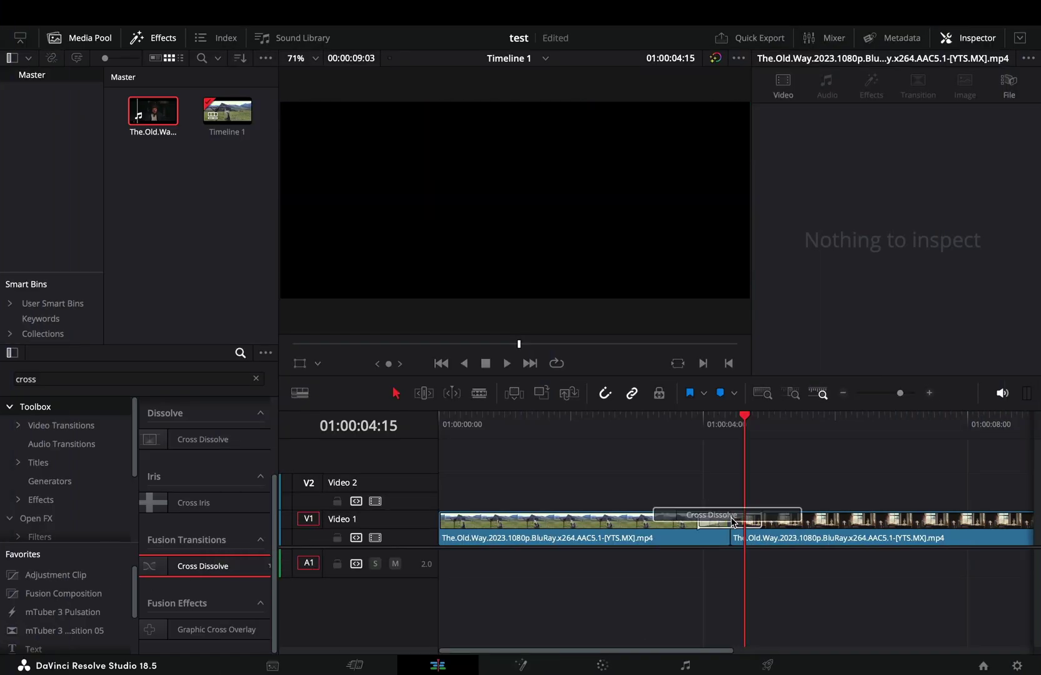
# - Place a 12-frame Fusion Cross Dissolve on the cut between the two clips
pyautogui.click(708, 523)
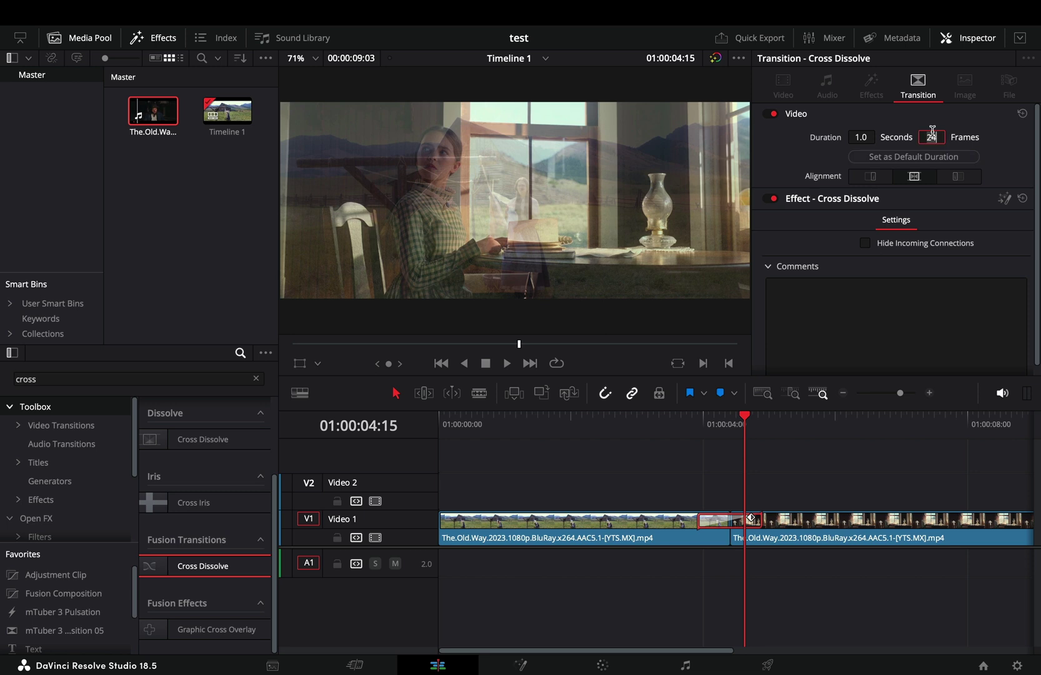
pyautogui.write('12')
pyautogui.press('Return')
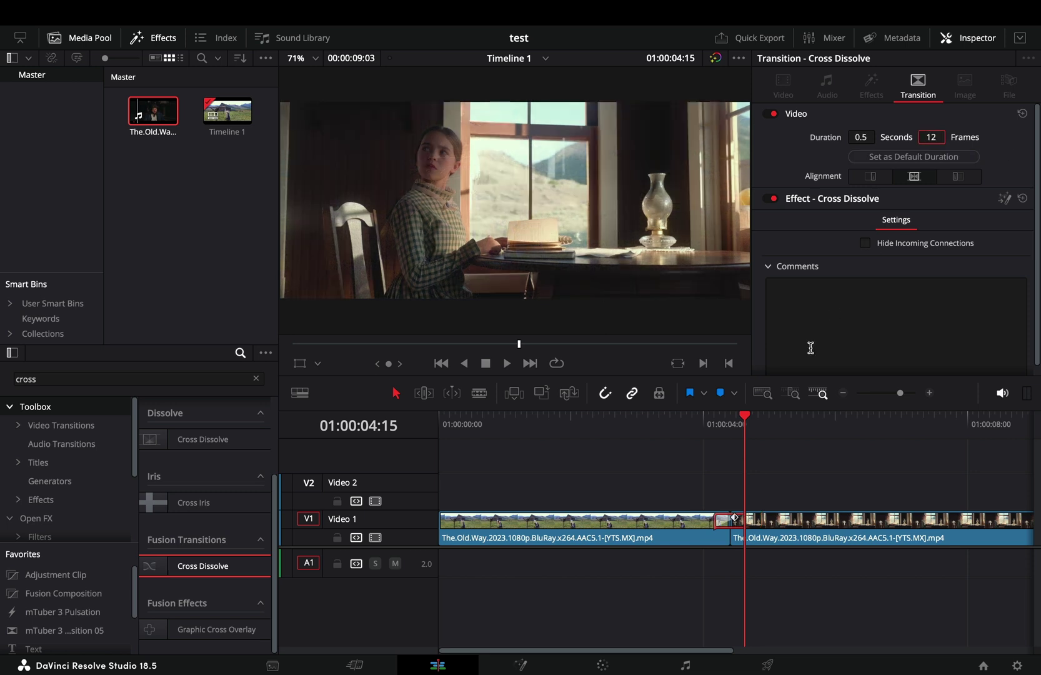
pyautogui.rightClick(720, 526)
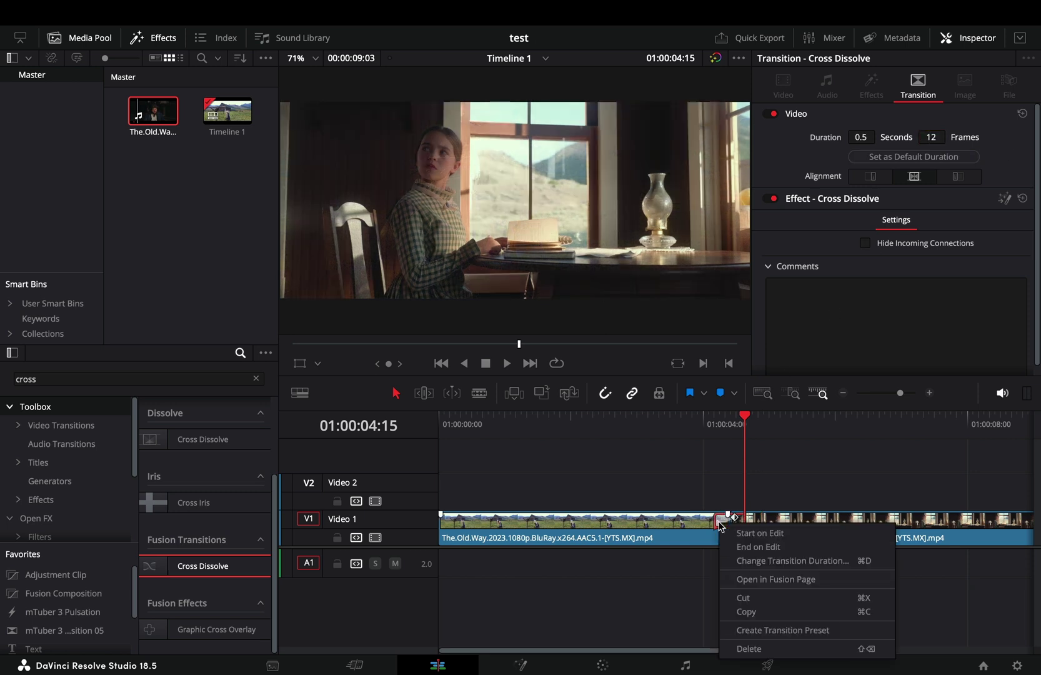
# - Open the transition on the Fusion page and select Dissolve1 inside the CrossDissolve group
pyautogui.click(754, 578)
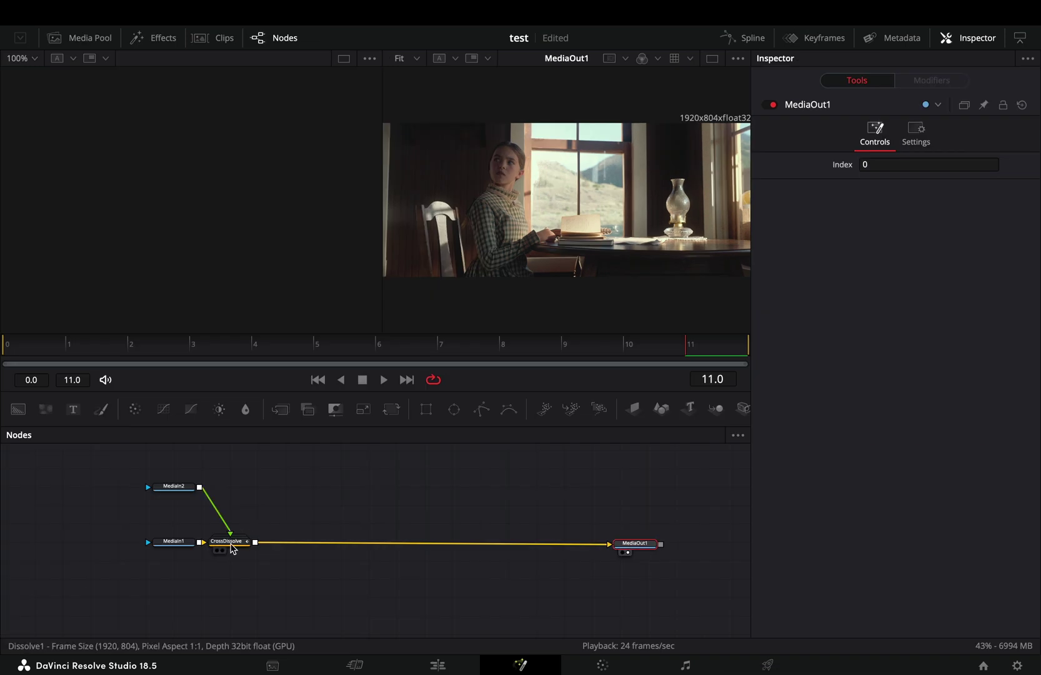
pyautogui.click(243, 544)
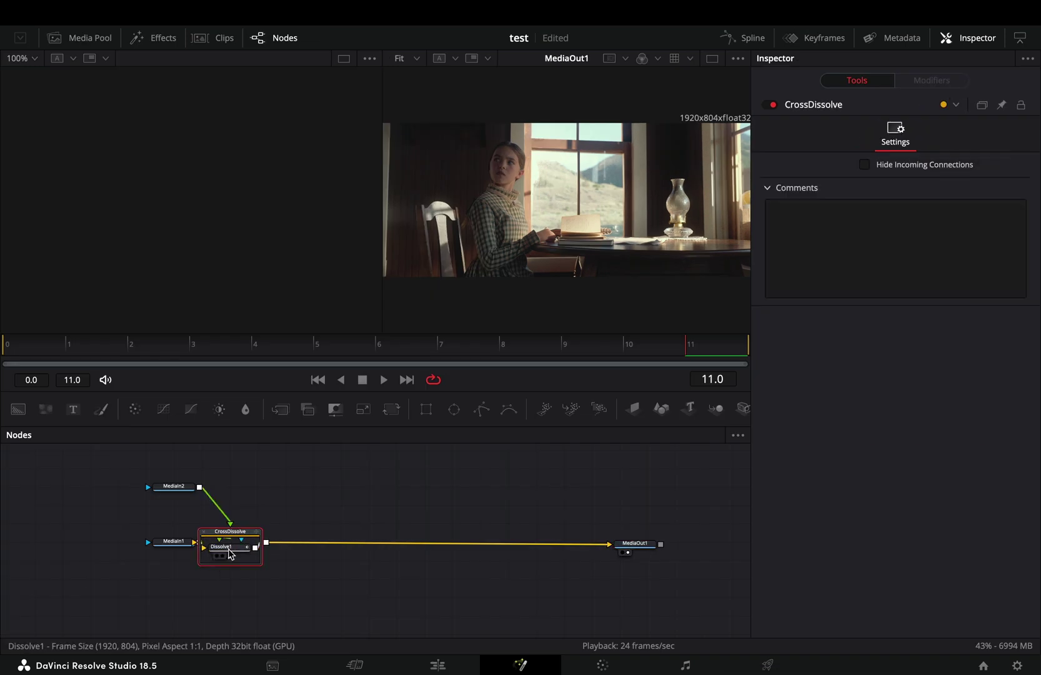
pyautogui.click(229, 553)
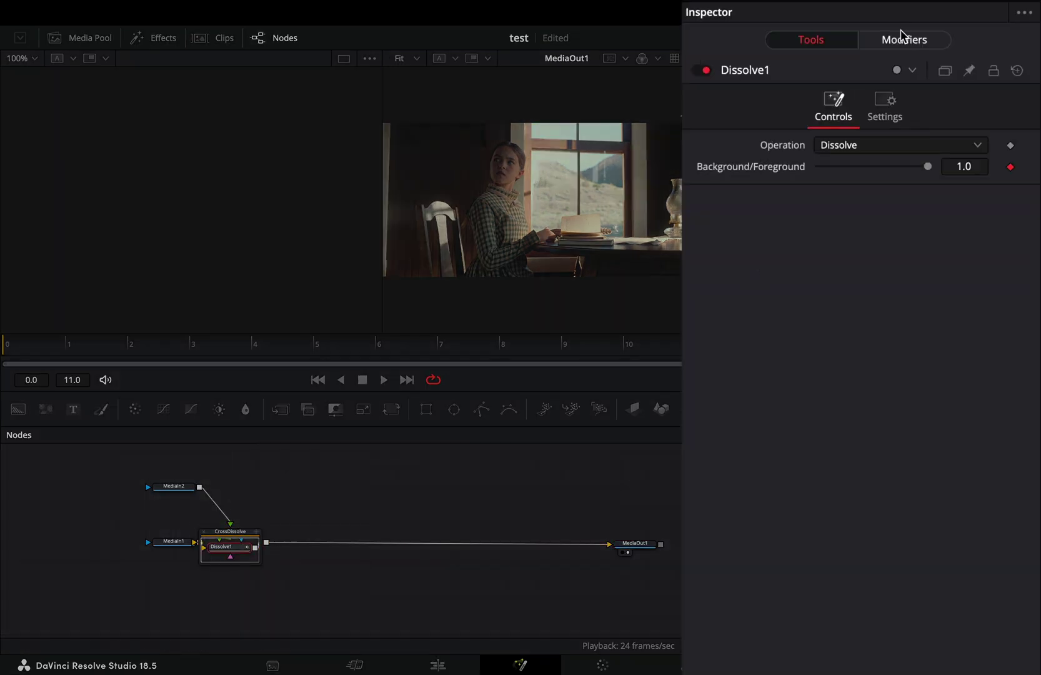
# - Set Dissolve1's curve to Easing with Expo ease-in and Expo ease-out
pyautogui.click(900, 31)
pyautogui.click(850, 190)
pyautogui.click(851, 232)
pyautogui.click(863, 209)
pyautogui.click(851, 344)
pyautogui.click(974, 210)
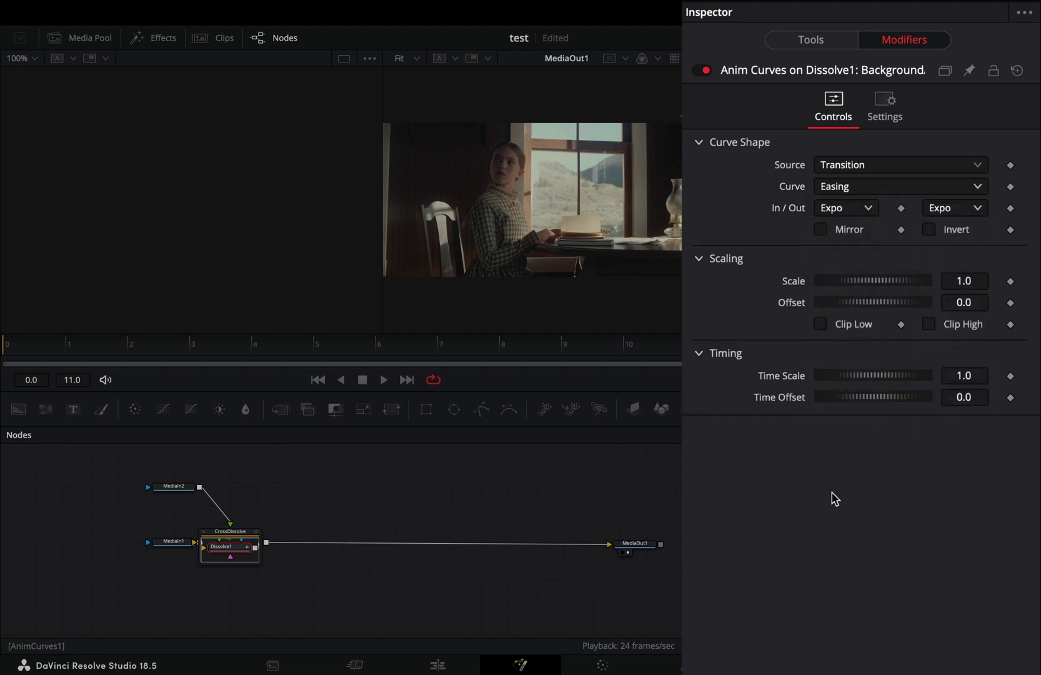
pyautogui.click(940, 345)
# - Collapse the CrossDissolve group and add a Merge node after it
pyautogui.click(250, 543)
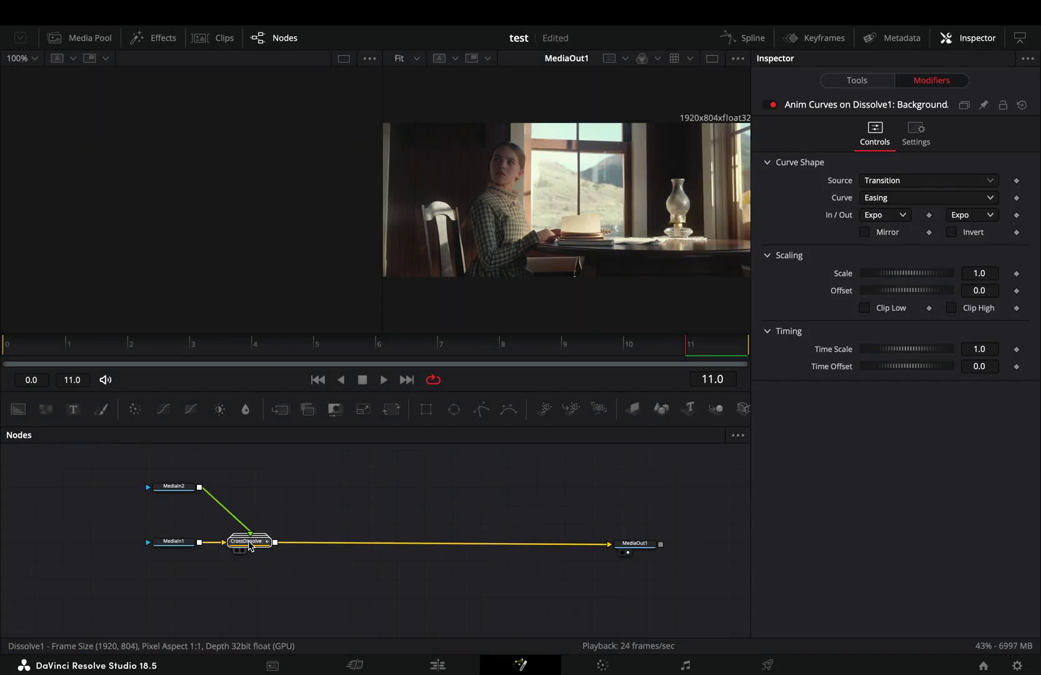
pyautogui.click(280, 409)
pyautogui.moveTo(309, 539); pyautogui.dragTo(433, 541)
# - Add a Luma Keyer fed by CrossDissolve and show its result in the left viewer
pyautogui.hotkey('shift', 'space')
pyautogui.write('glo')
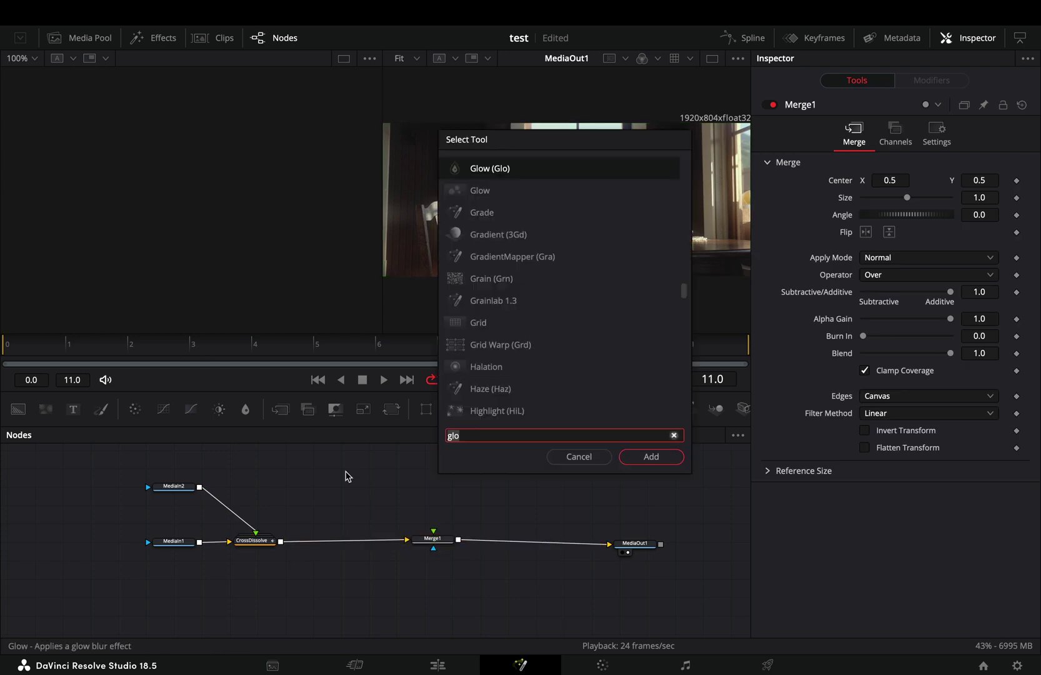
pyautogui.press('BackSpace')
pyautogui.press('BackSpace')
pyautogui.press('BackSpace')
pyautogui.write('lum')
pyautogui.press('Return')
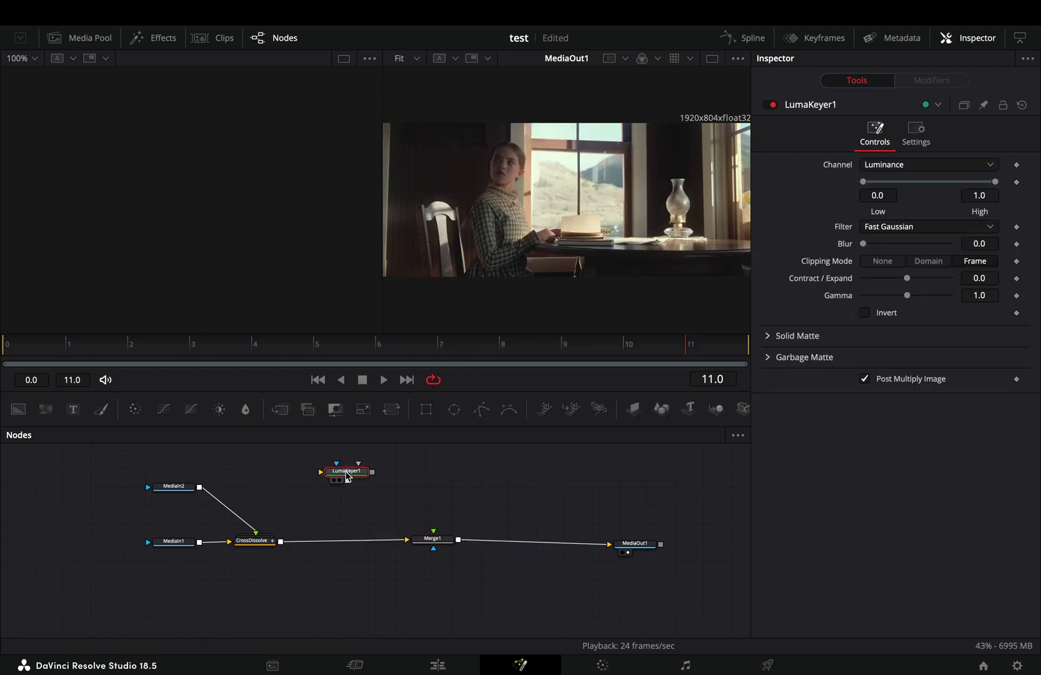
pyautogui.moveTo(289, 543); pyautogui.dragTo(291, 535)
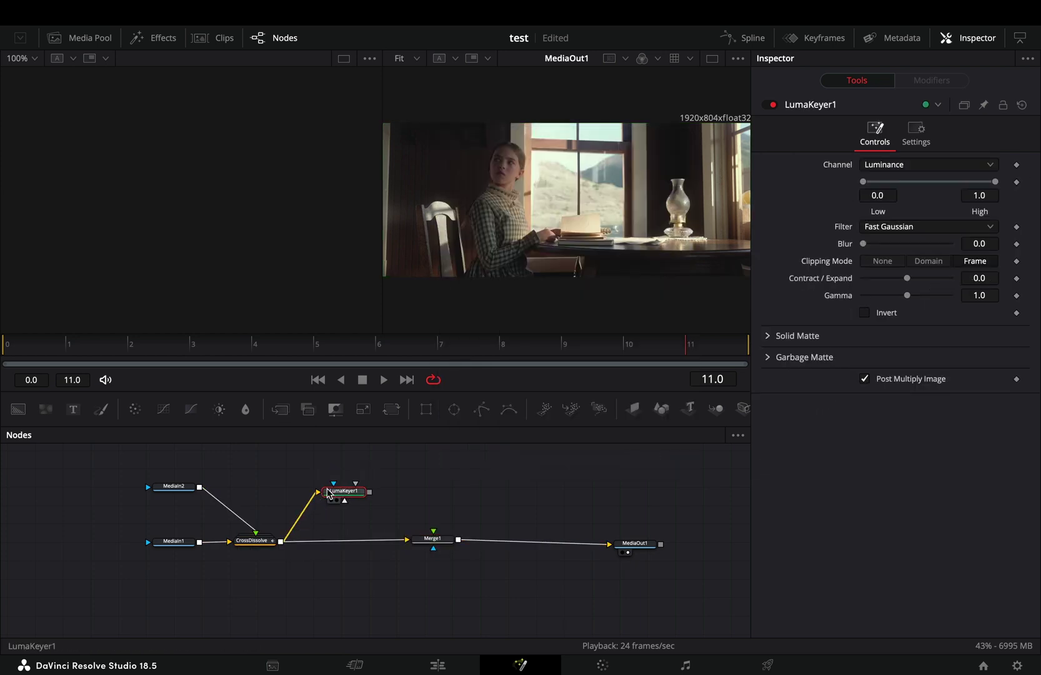
pyautogui.press('1')
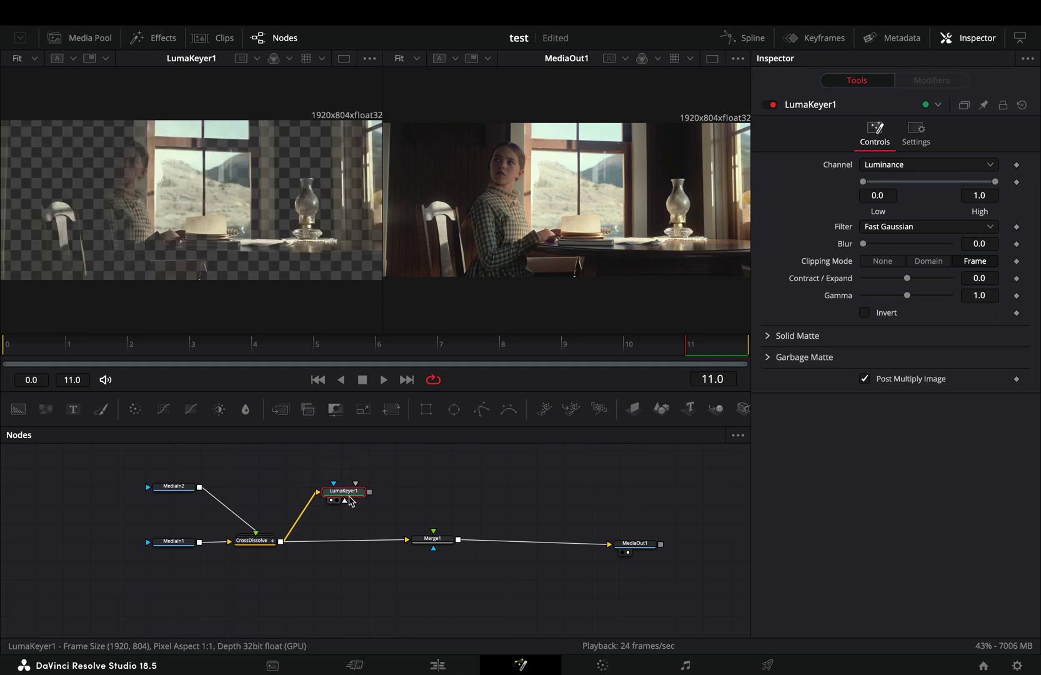
pyautogui.moveTo(352, 496); pyautogui.dragTo(344, 497)
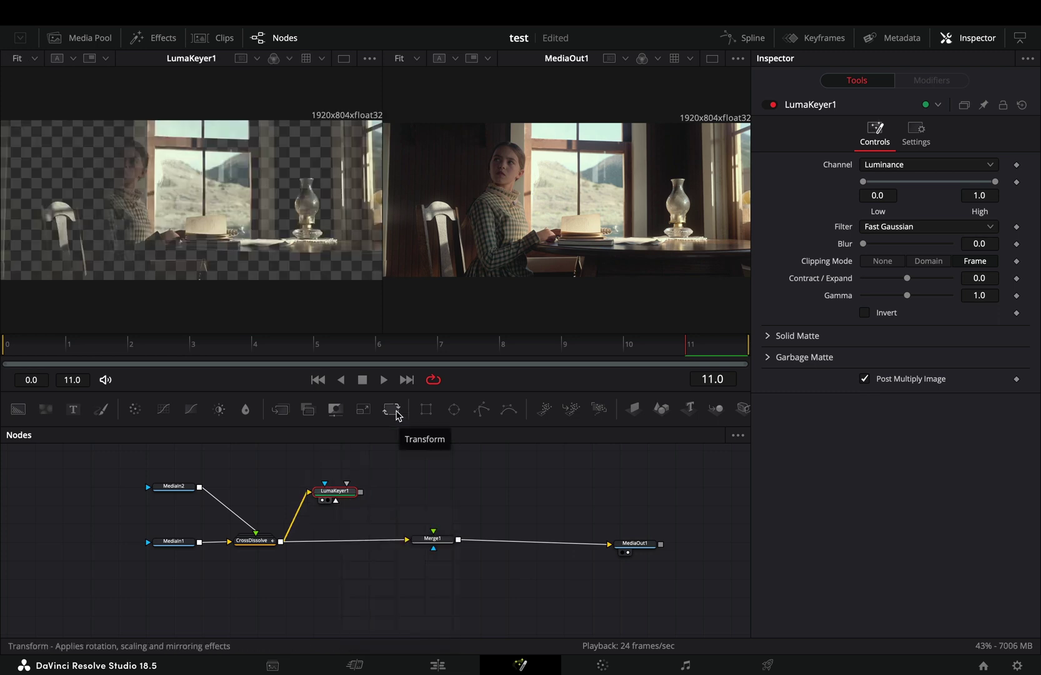
# - Add a Transform node with Mirror edges and motion blur enabled at quality 8
pyautogui.click(426, 409)
pyautogui.click(832, 320)
pyautogui.click(837, 396)
pyautogui.click(885, 119)
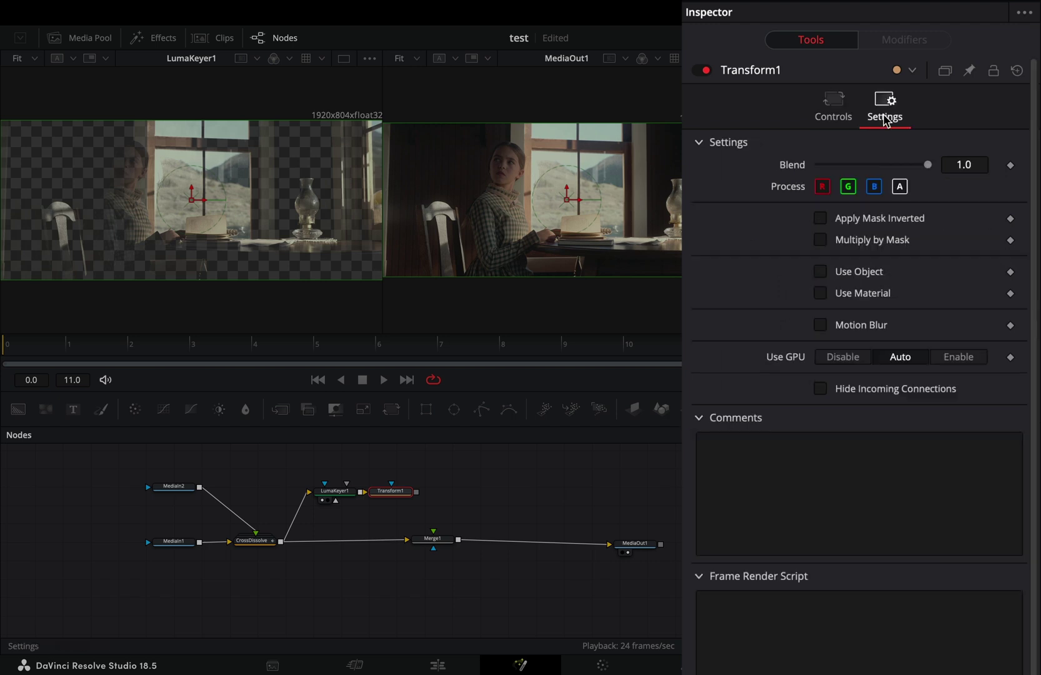
pyautogui.click(820, 324)
pyautogui.click(901, 341)
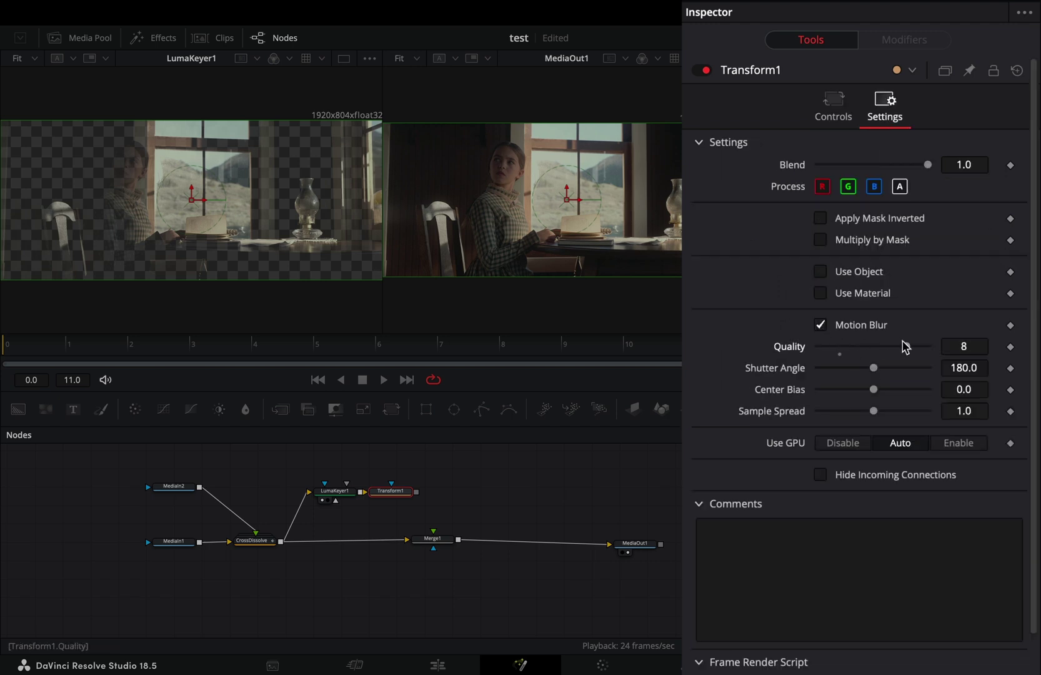
pyautogui.click(834, 114)
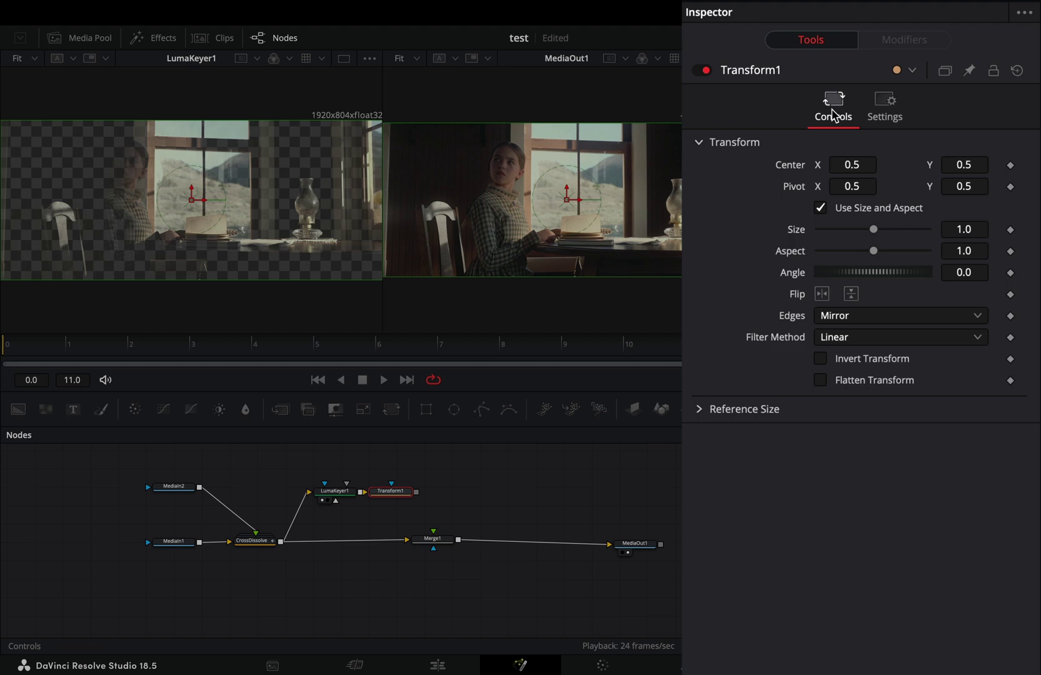
# - Apply Shake to Transform1's Center with smoothness 1.18, minimum 0.2 and maximum 0.8
pyautogui.rightClick(791, 171)
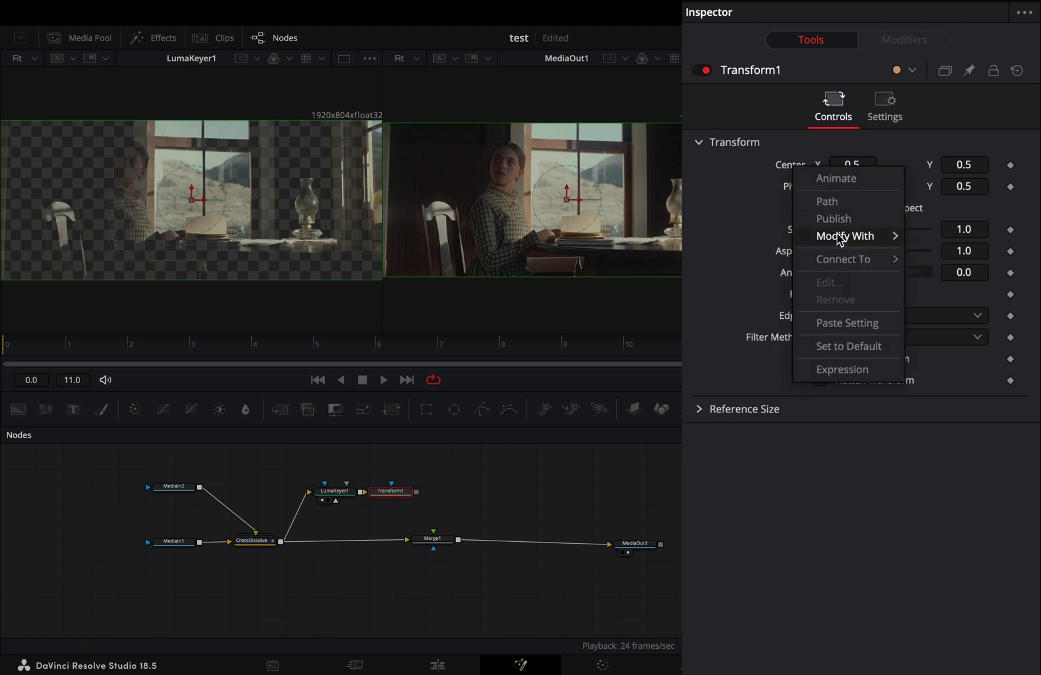
pyautogui.moveTo(846, 236)
pyautogui.click(739, 292)
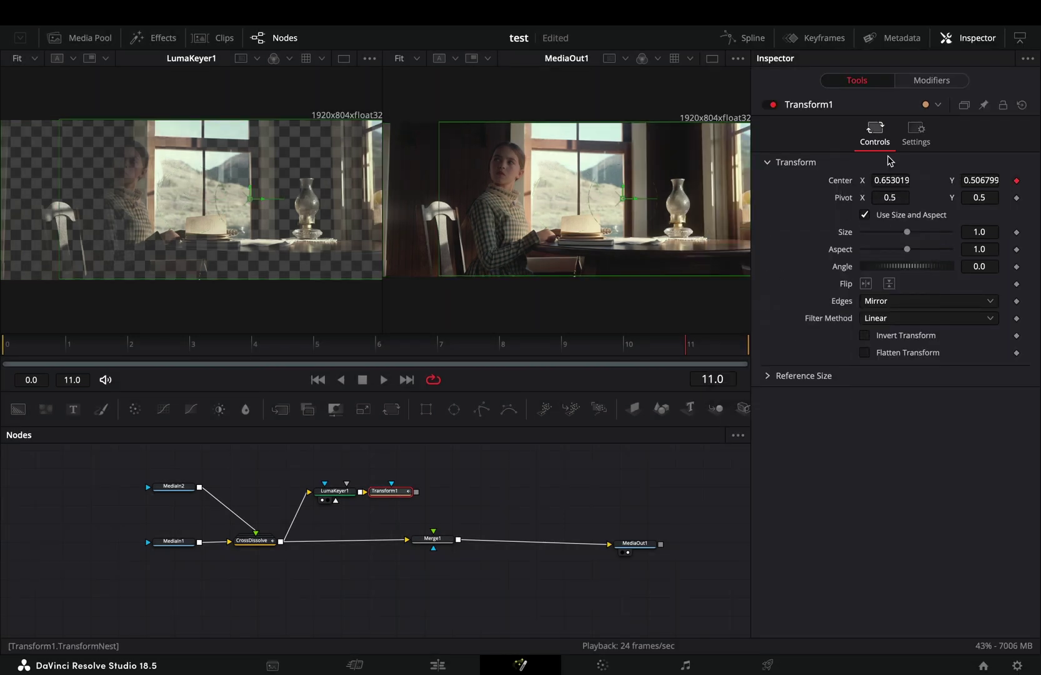
pyautogui.click(895, 40)
pyautogui.click(827, 188)
pyautogui.moveTo(836, 195); pyautogui.dragTo(825, 192)
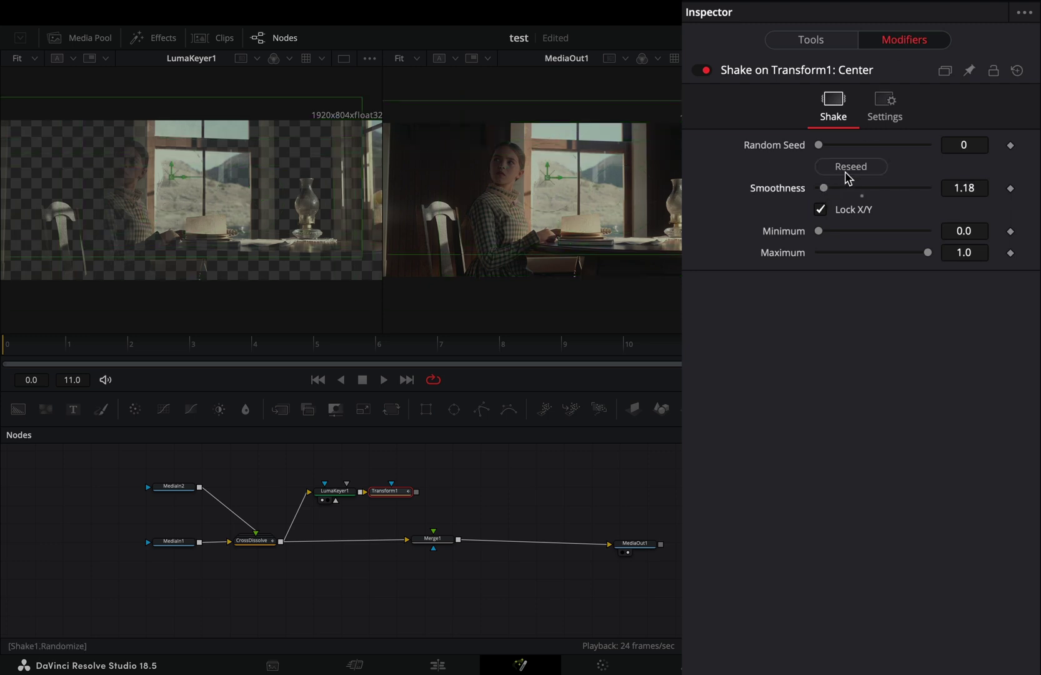
pyautogui.click(855, 234)
pyautogui.click(875, 253)
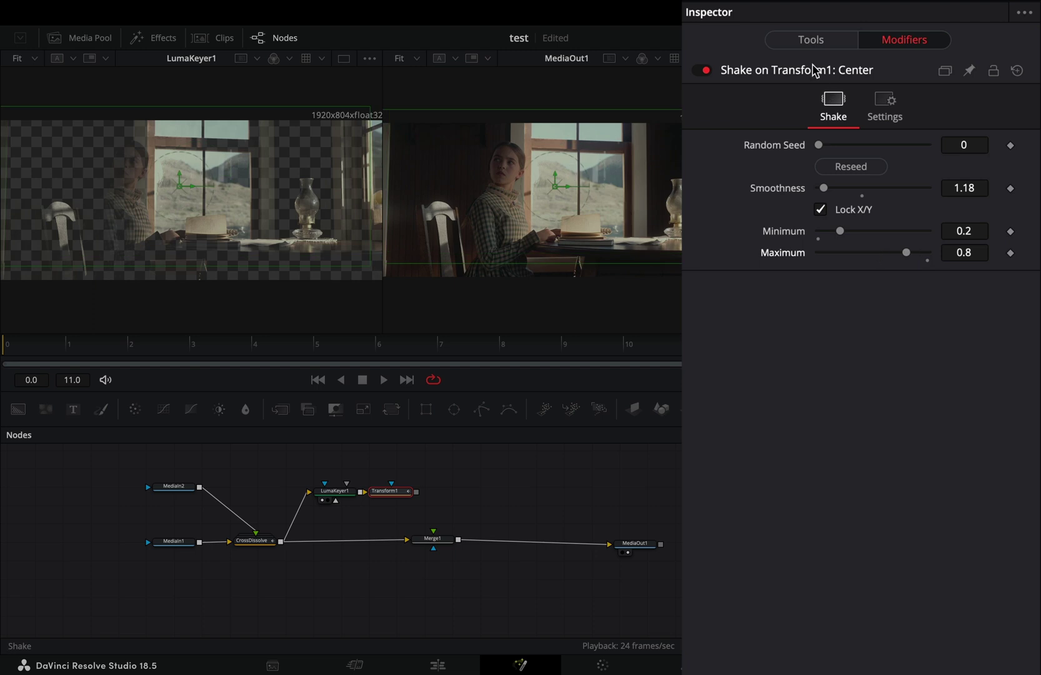
pyautogui.click(810, 41)
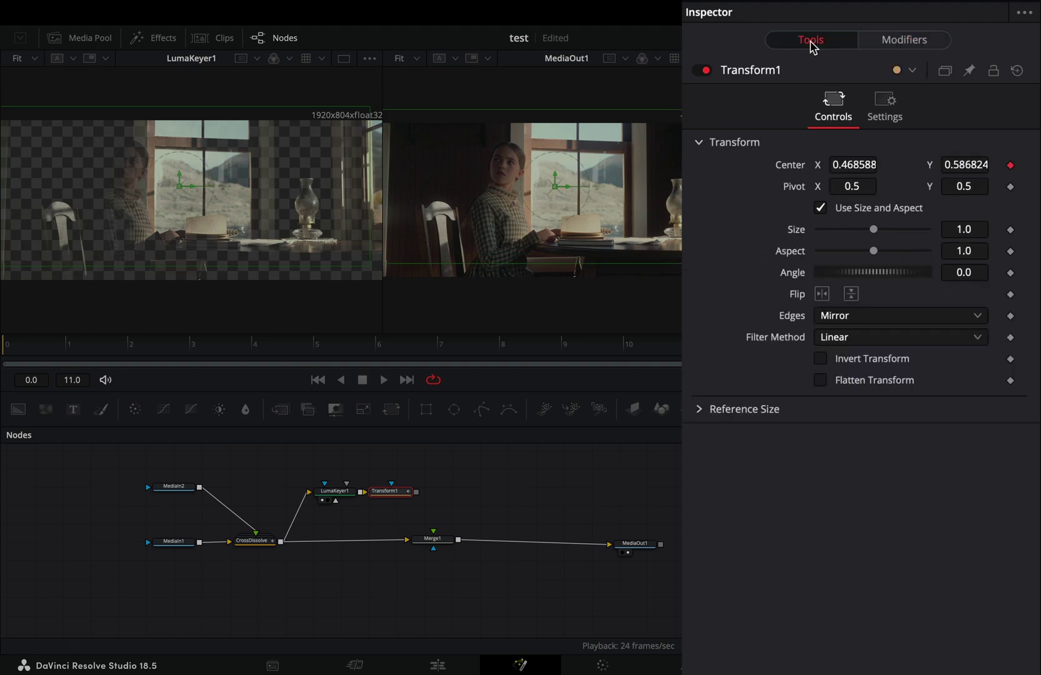
# - Drive Transform1's Size with Anim Curves: Easing Expo/Expo, scale 3, offset 1
pyautogui.rightClick(793, 235)
pyautogui.moveTo(884, 290)
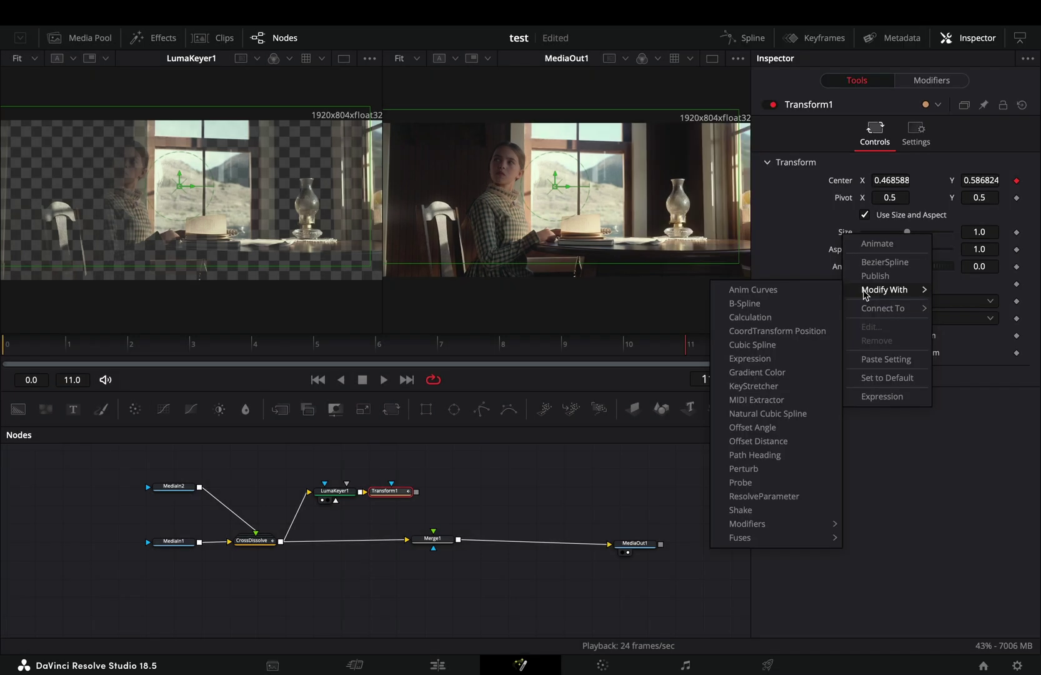
pyautogui.click(781, 298)
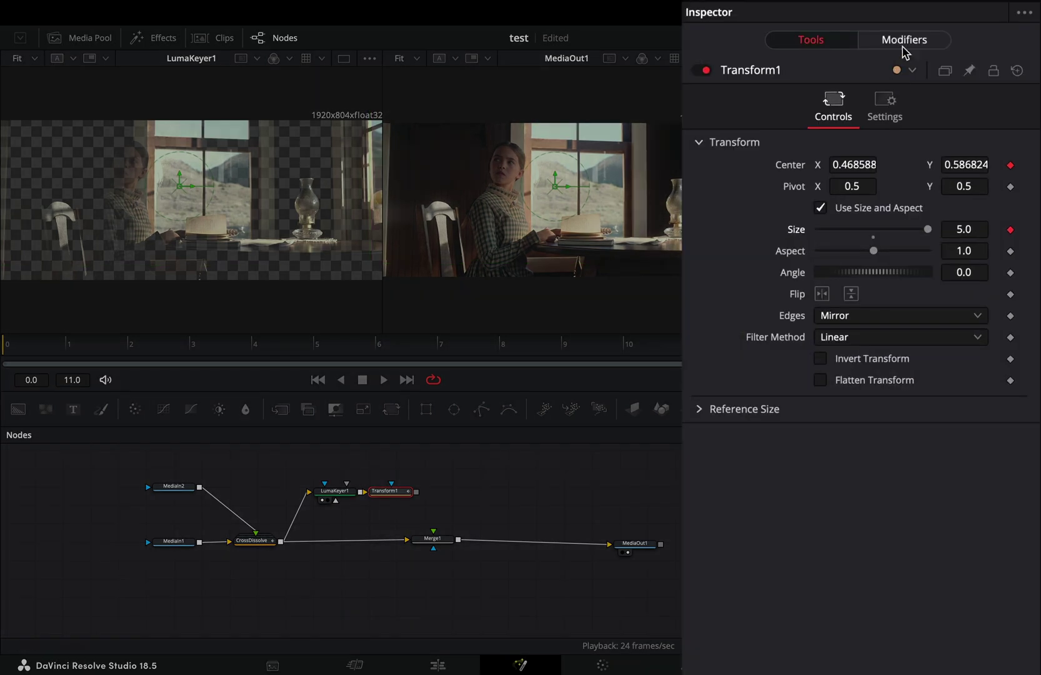
pyautogui.click(902, 41)
pyautogui.click(833, 213)
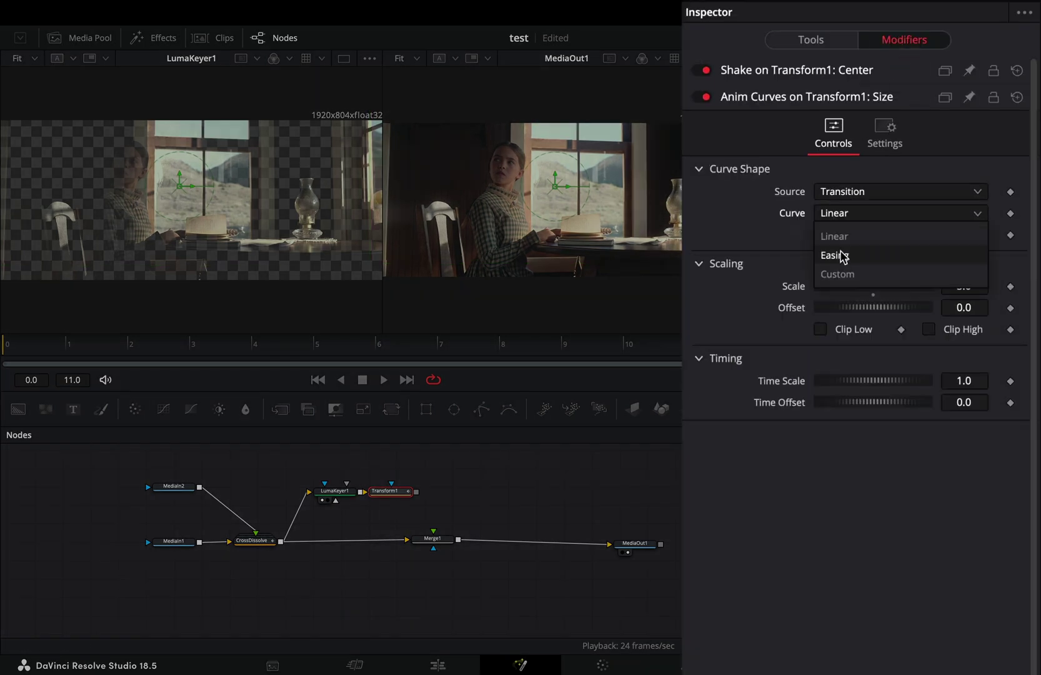
pyautogui.click(840, 254)
pyautogui.click(854, 372)
pyautogui.click(955, 235)
pyautogui.click(946, 371)
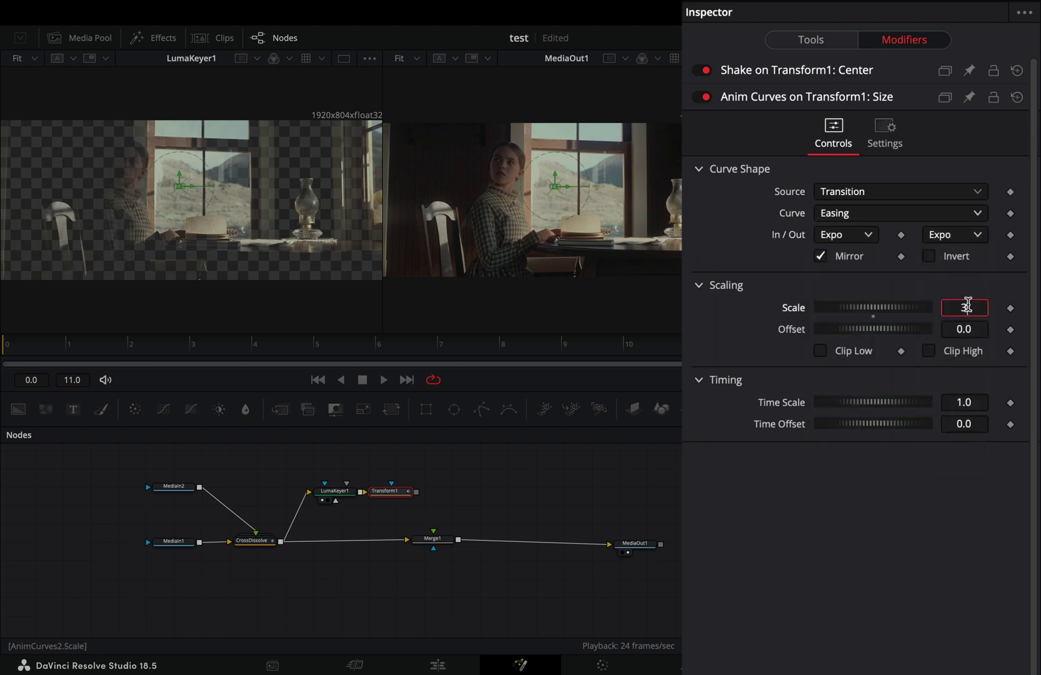
pyautogui.press('Tab')
pyautogui.write('1')
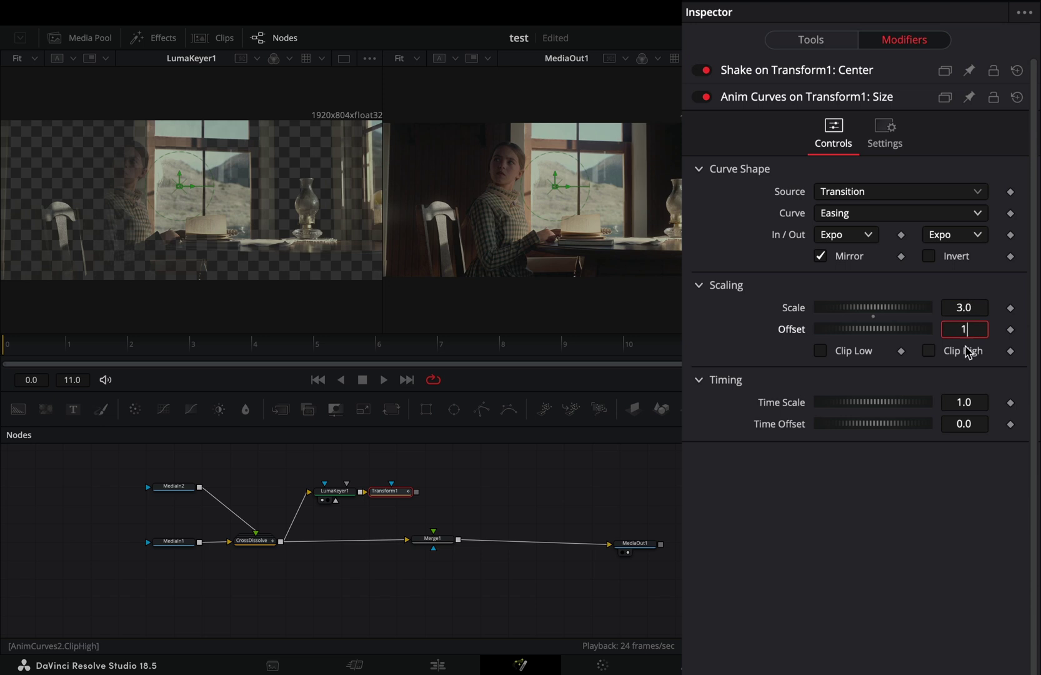
pyautogui.press('Tab')
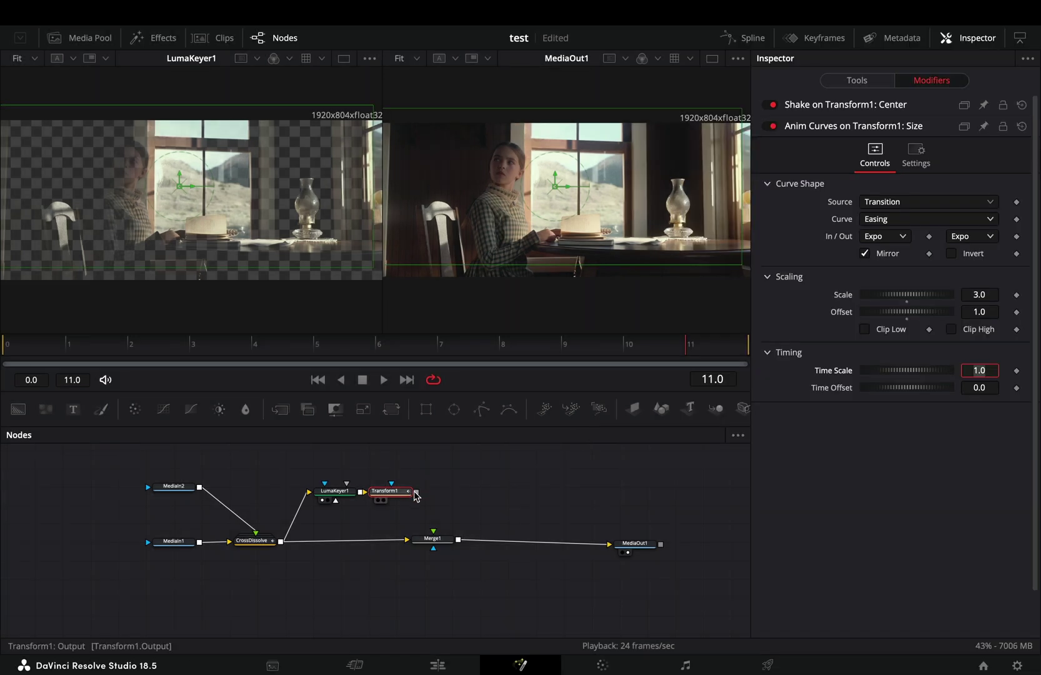
# - Connect Transform1 into Merge1 over the dissolve and insert a Glow after Merge1
pyautogui.moveTo(418, 498); pyautogui.dragTo(436, 541)
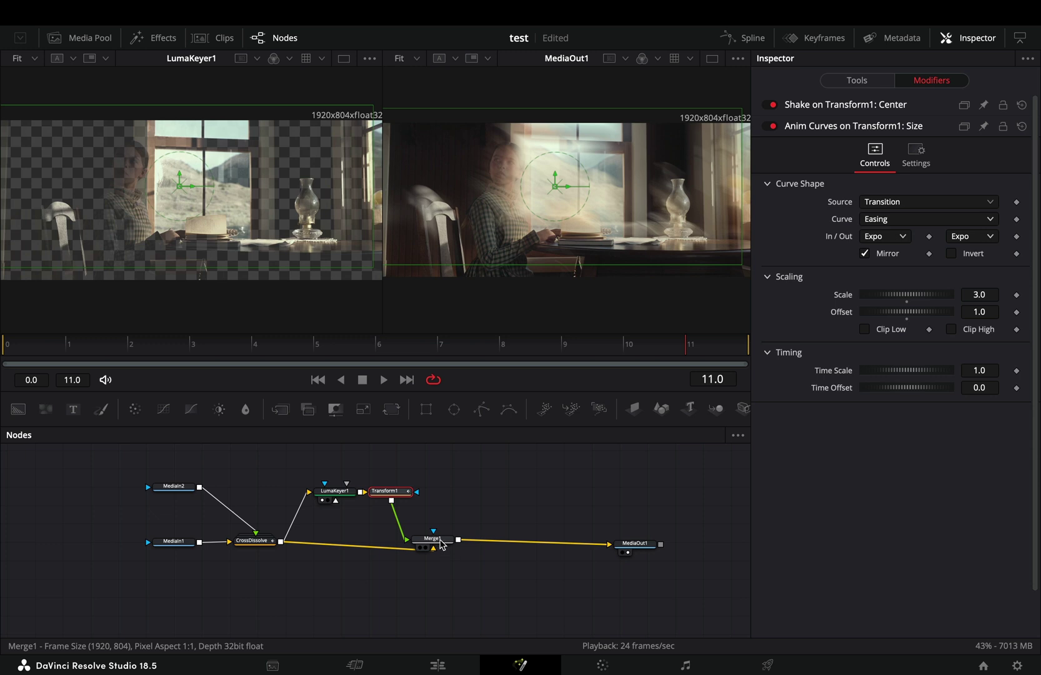
pyautogui.click(441, 544)
pyautogui.hotkey('shift', 'space')
pyautogui.write('glow')
pyautogui.press('Return')
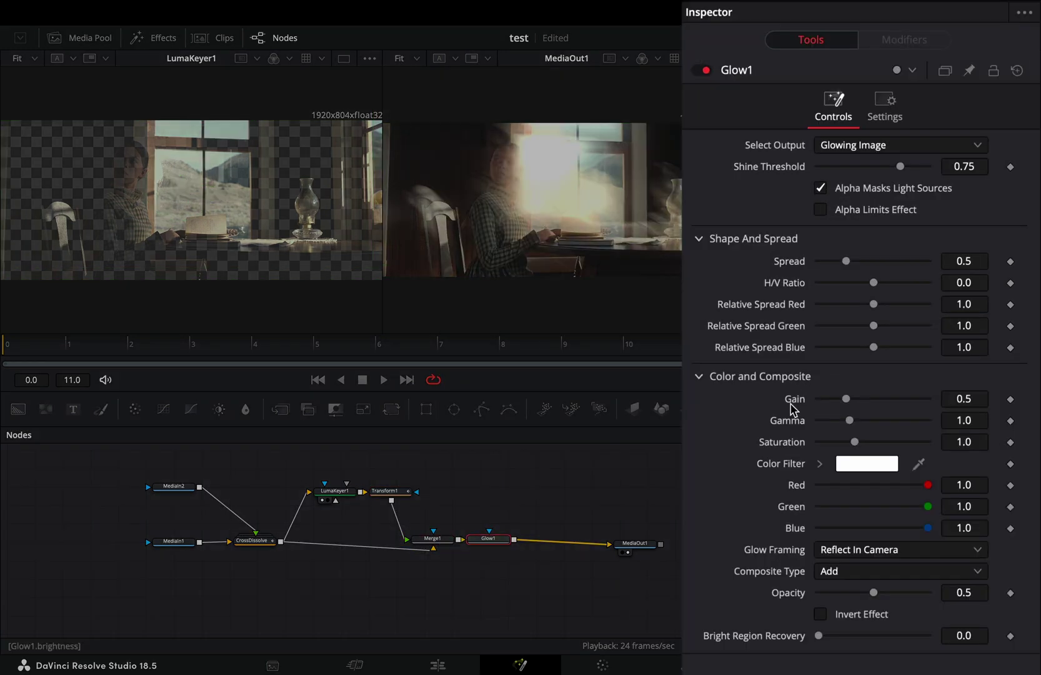
# - Give Glow1's Gain an Anim Curves modifier set to Easing with Expo in and out
pyautogui.rightClick(793, 408)
pyautogui.moveTo(884, 429)
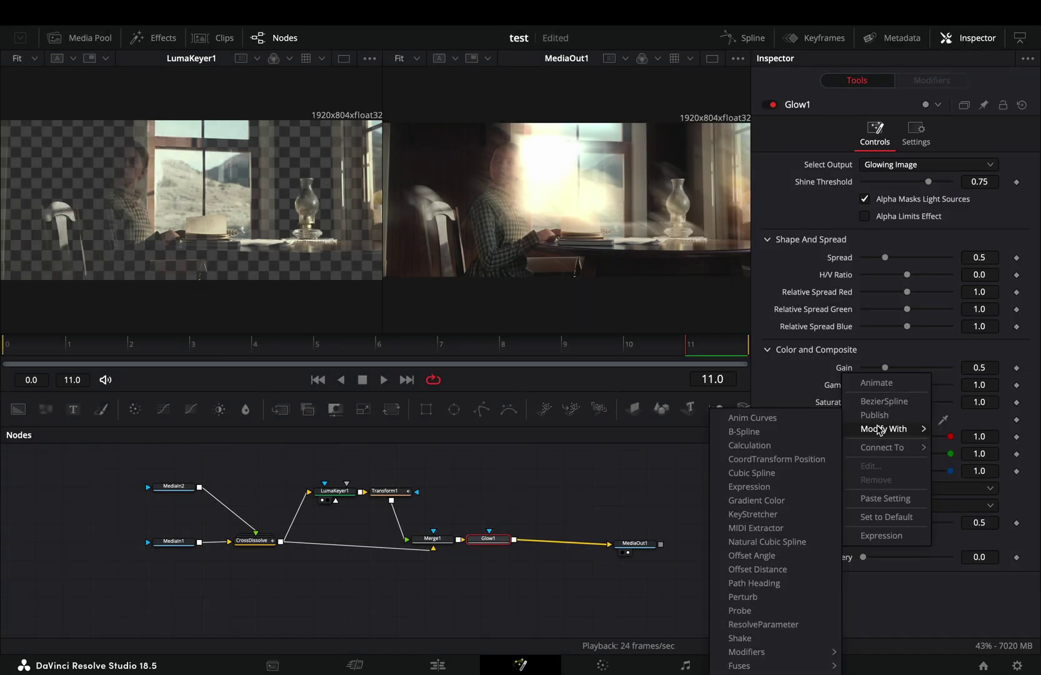
pyautogui.click(752, 417)
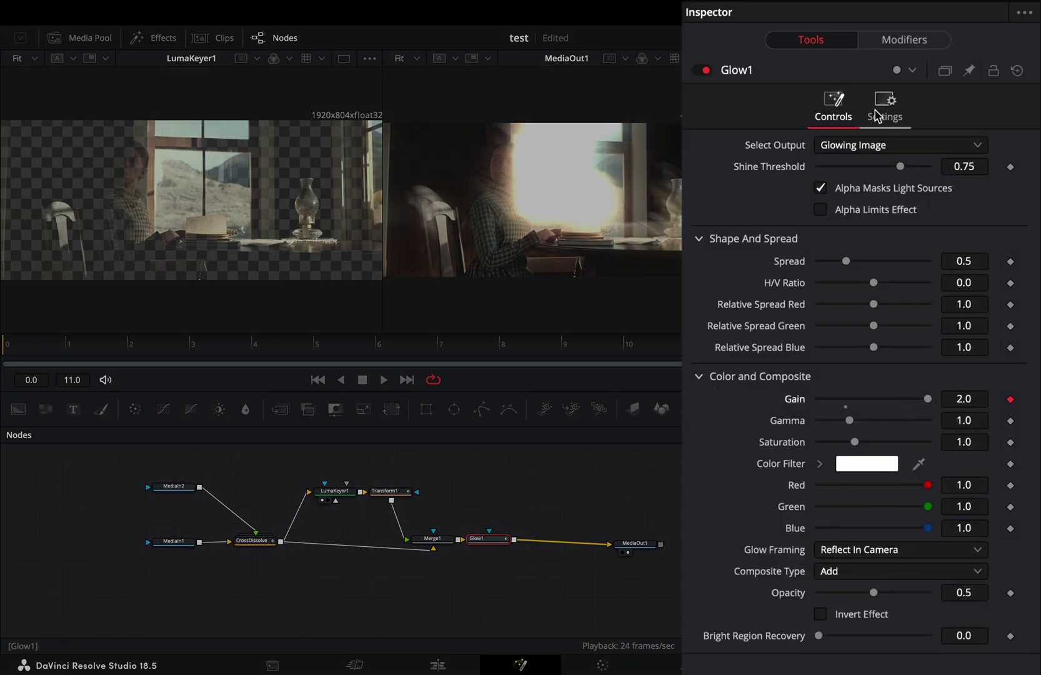
pyautogui.click(904, 41)
pyautogui.click(865, 189)
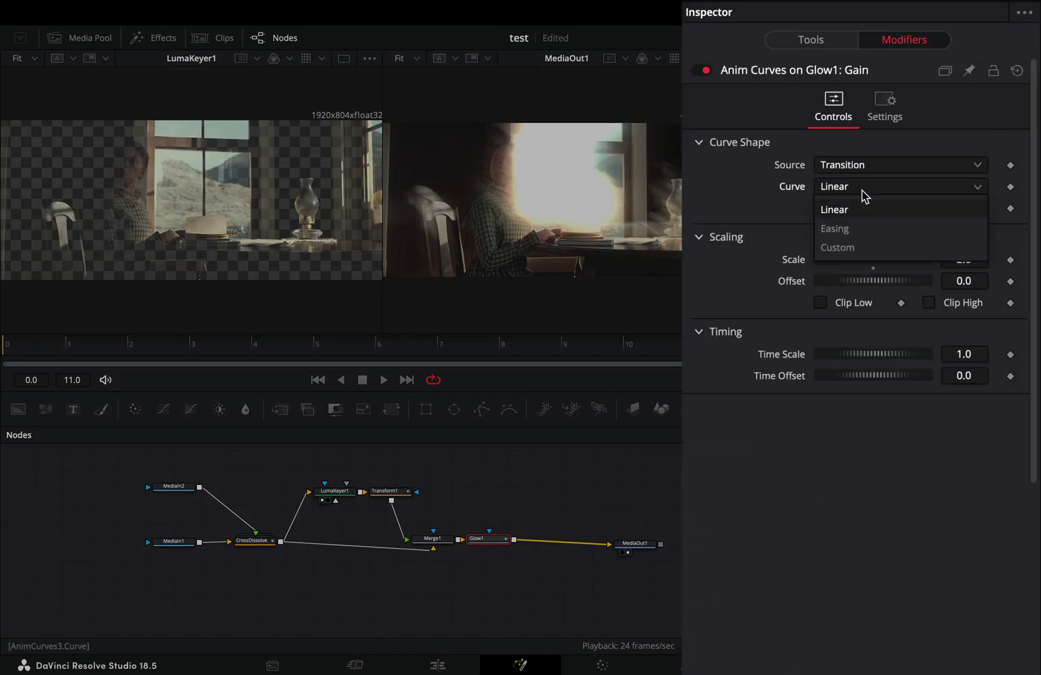
pyautogui.click(866, 233)
pyautogui.click(864, 208)
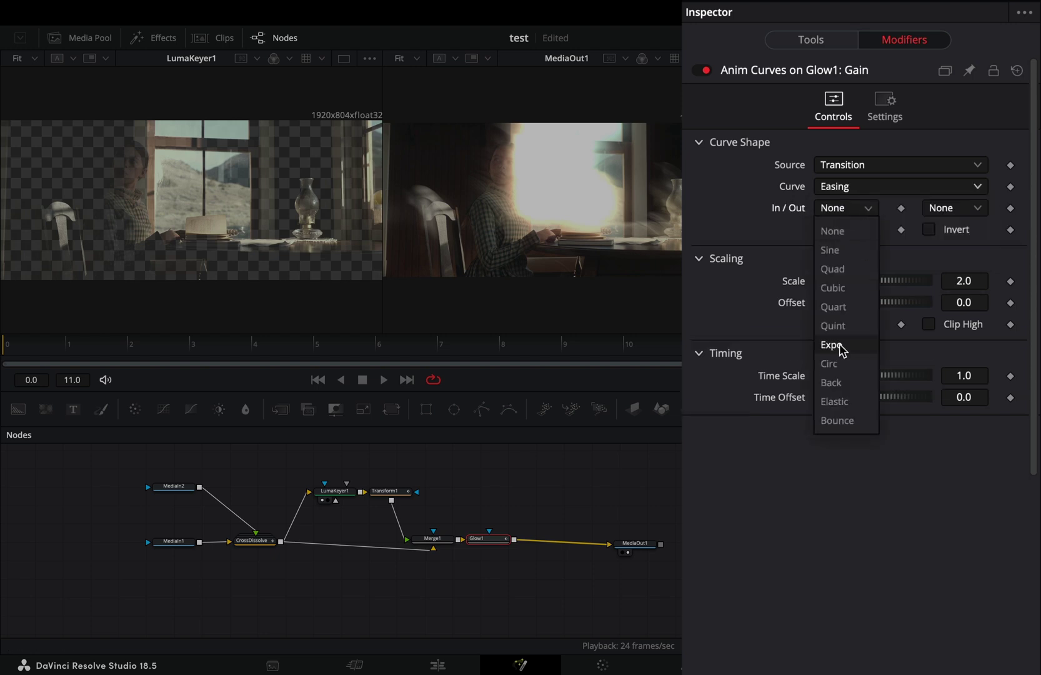
pyautogui.click(832, 344)
pyautogui.click(953, 209)
pyautogui.click(942, 345)
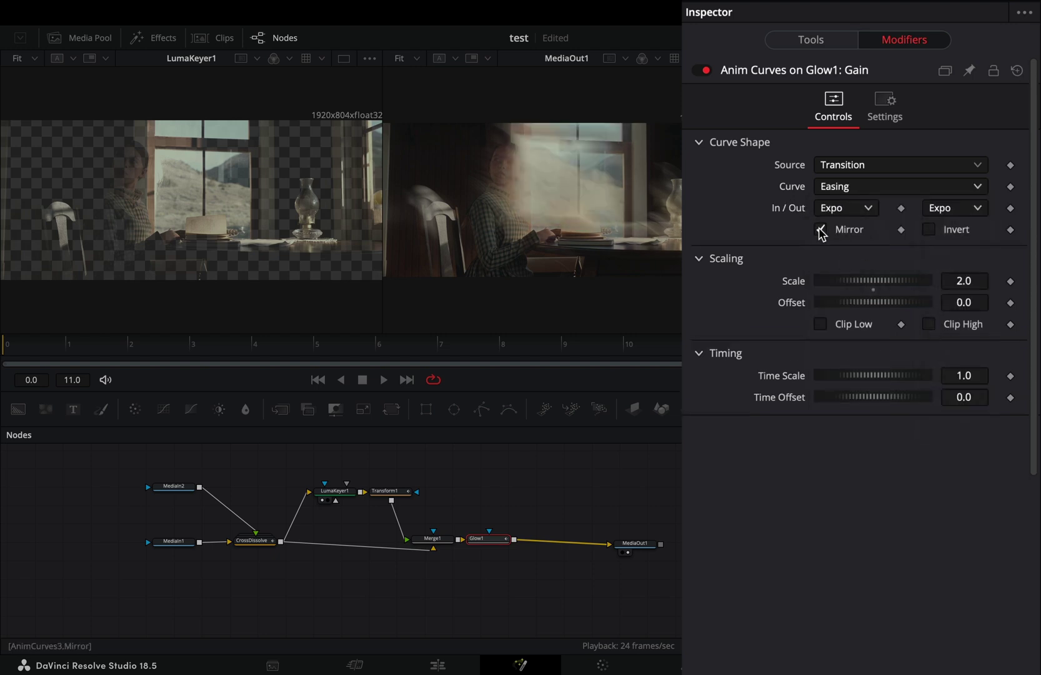